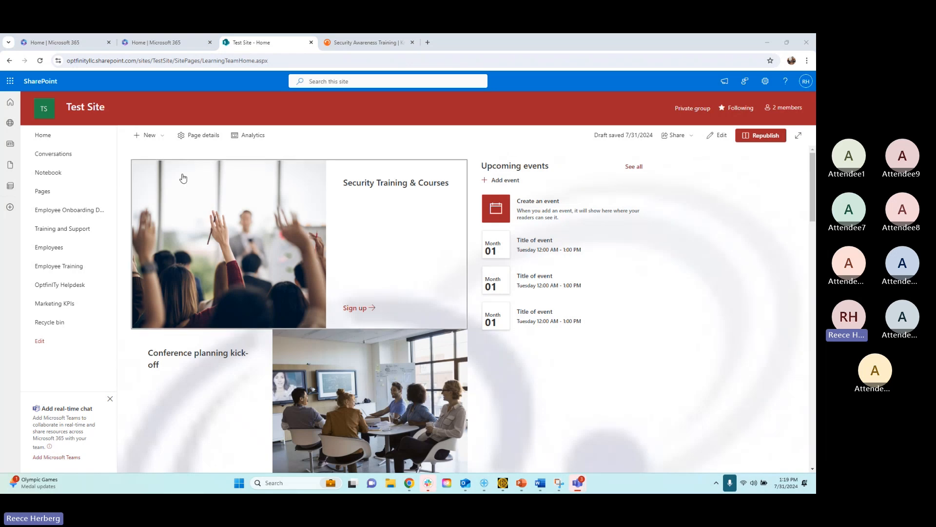
Create a blank document library named "Employee Orientation" that is shown in the site navigation.
click(147, 136)
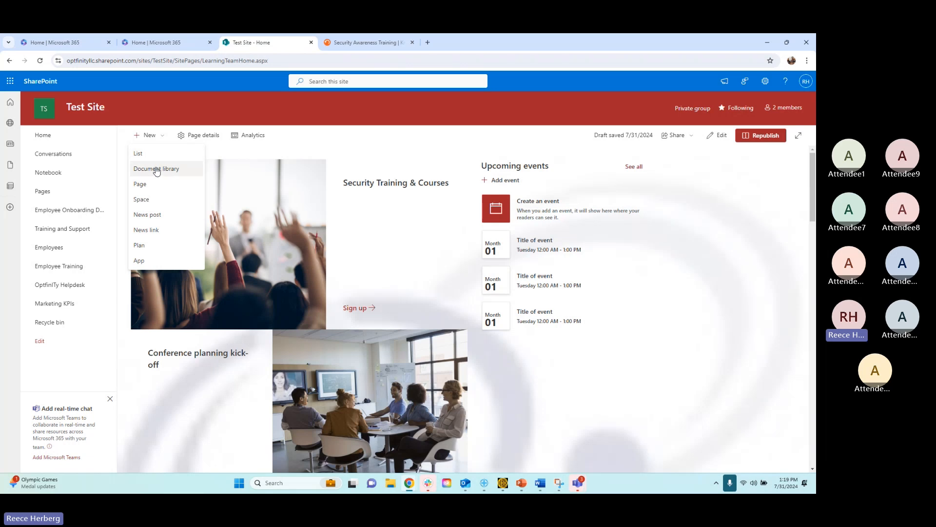
click(277, 152)
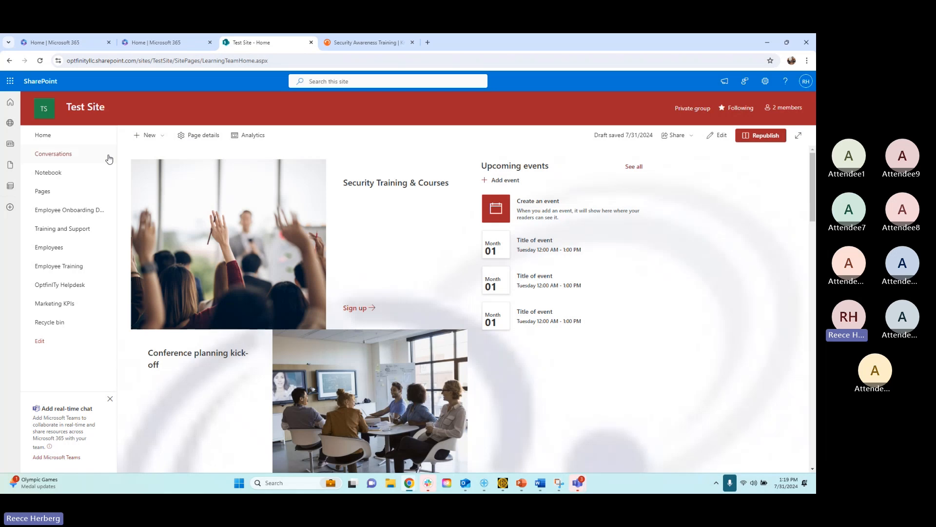
click(144, 137)
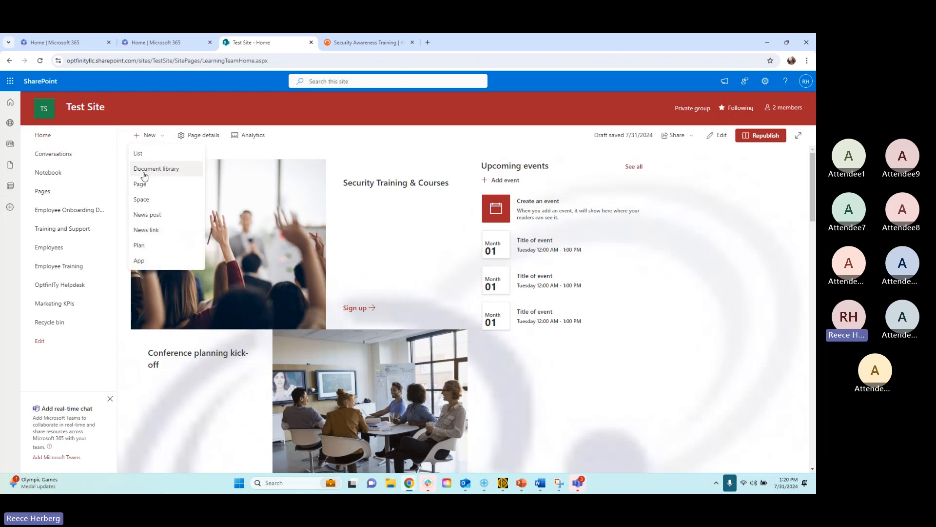
click(146, 170)
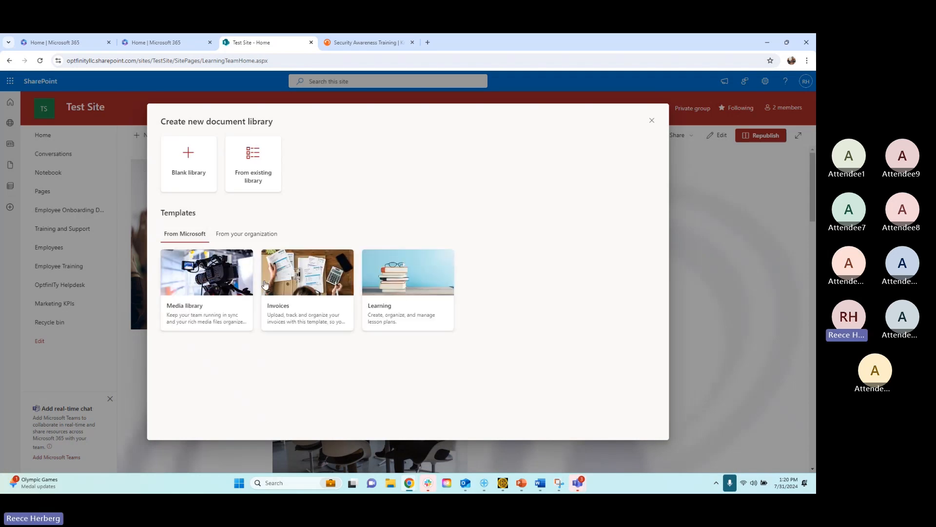
click(190, 174)
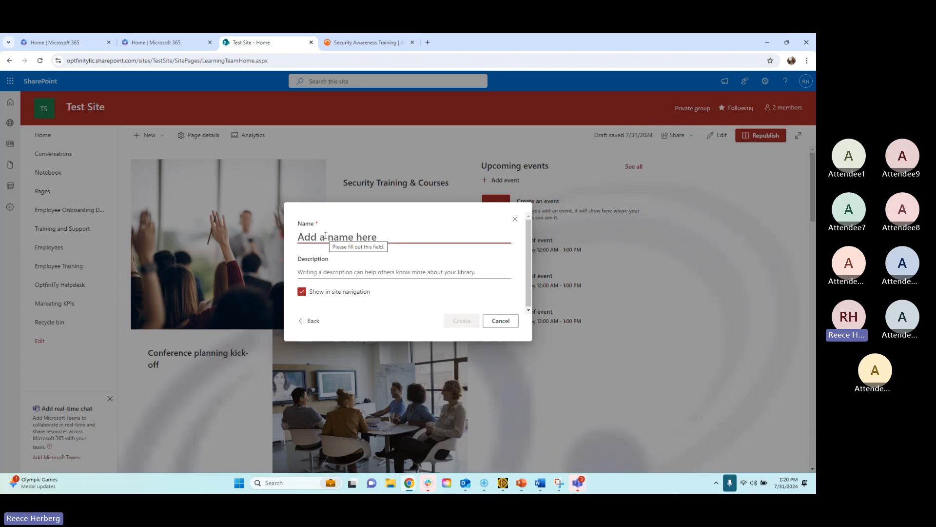
text(Employee)
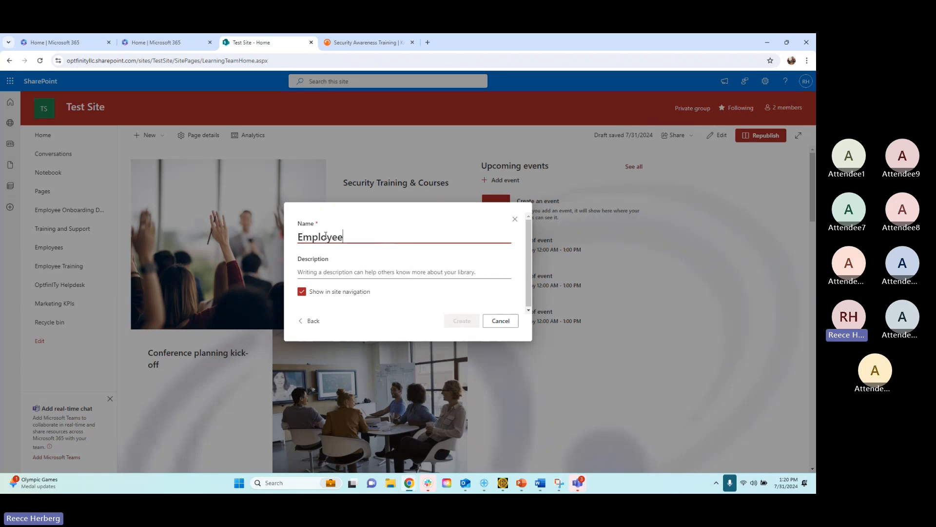
text( Orie)
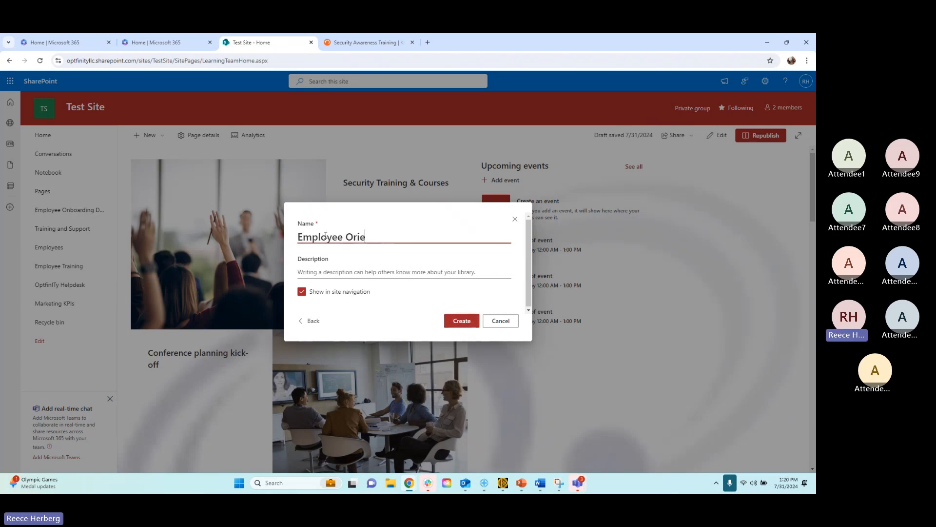
text(ntation)
click(382, 273)
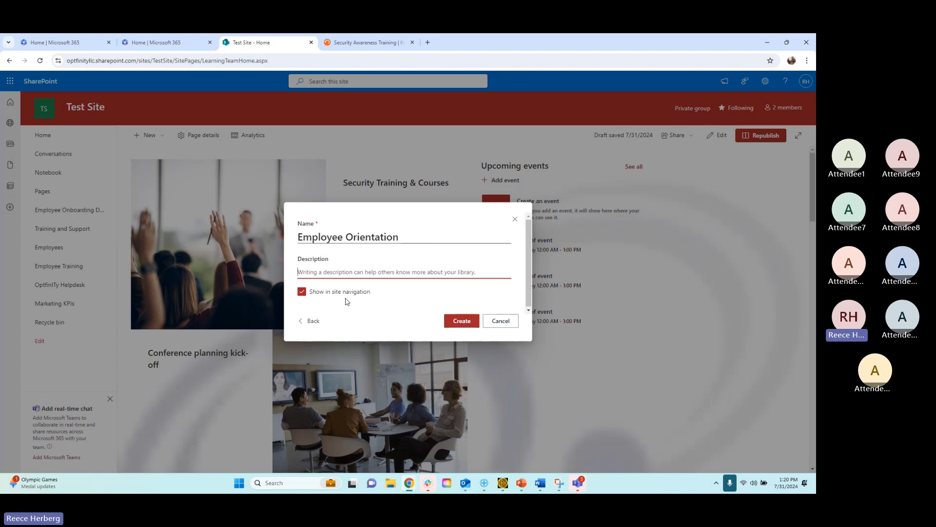
click(451, 321)
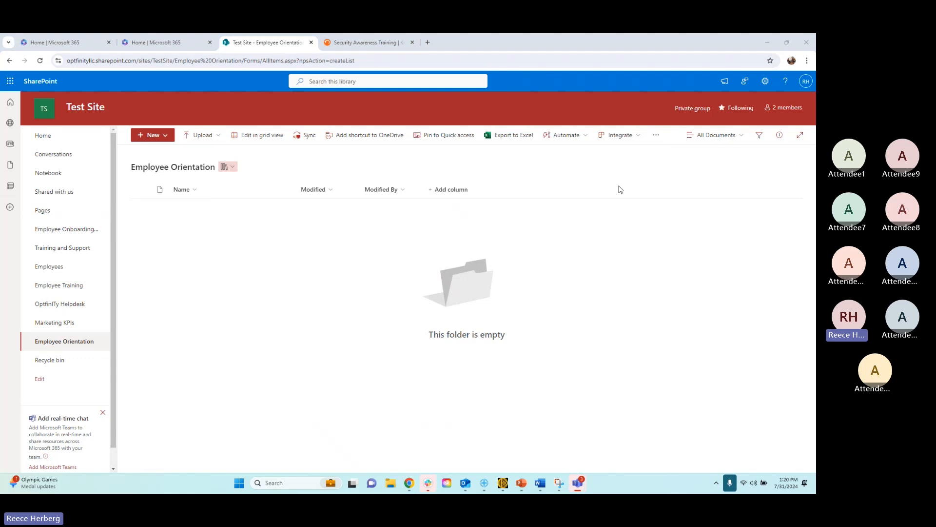
Upload the Word file "3 Tips to Maximize Employee Collaboration on Your SharePoint Site" from Documents to the Employee Orientation library.
click(155, 137)
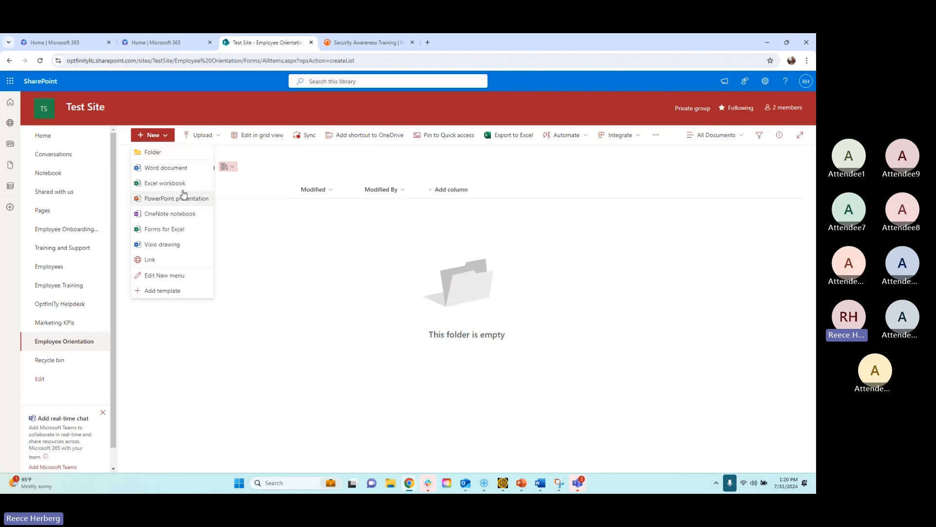
click(324, 294)
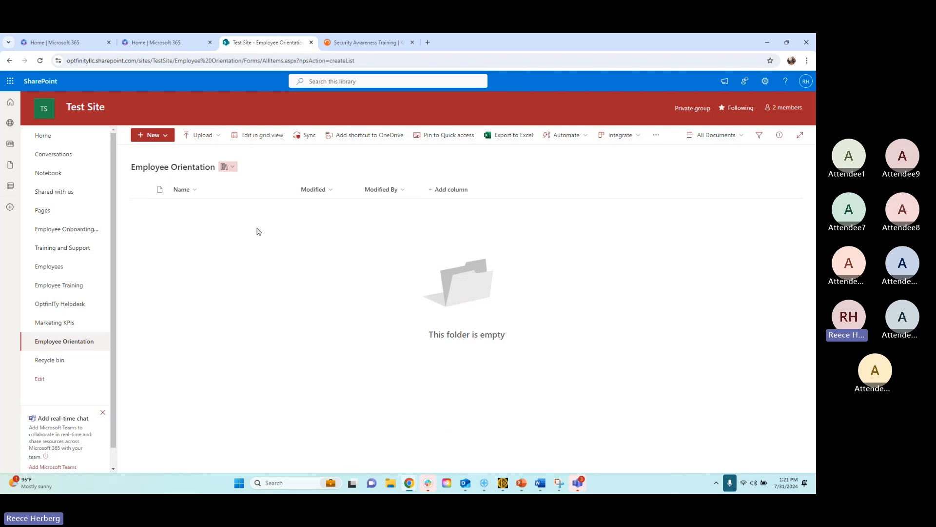
click(198, 137)
click(201, 155)
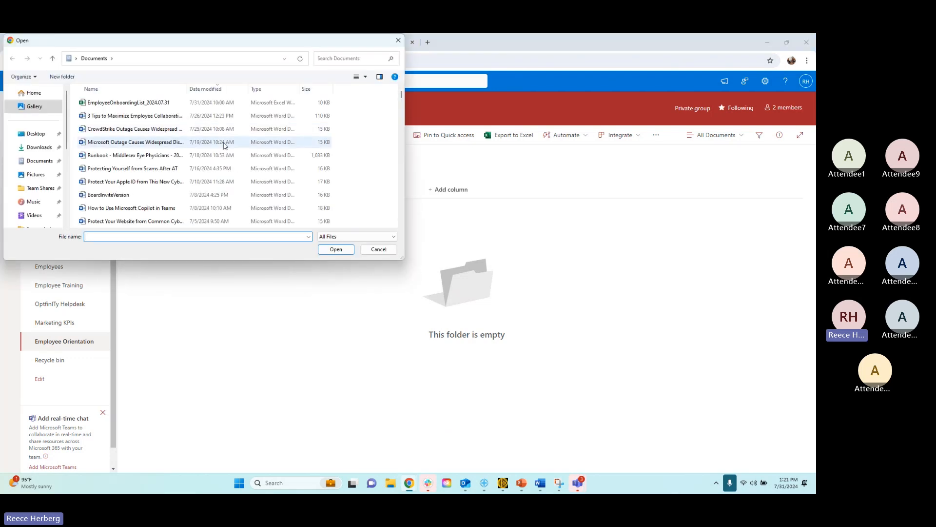
click(112, 115)
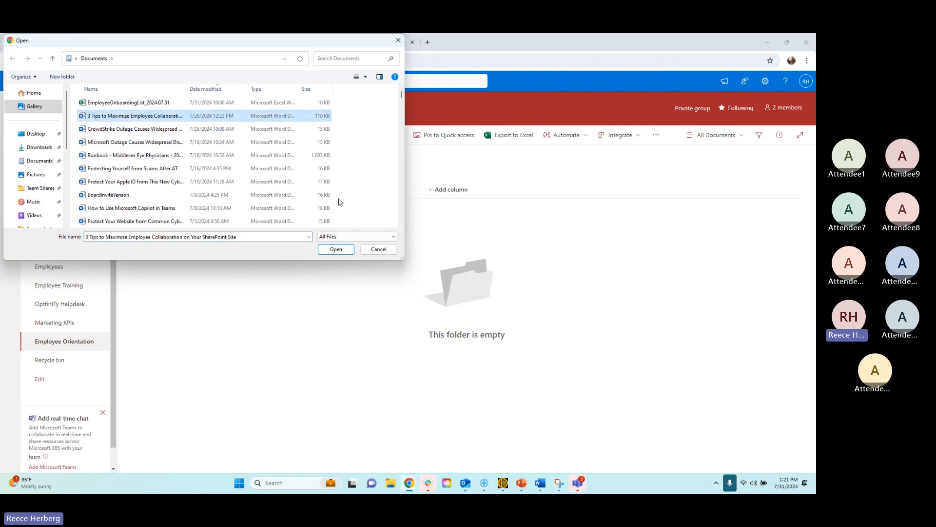
click(336, 250)
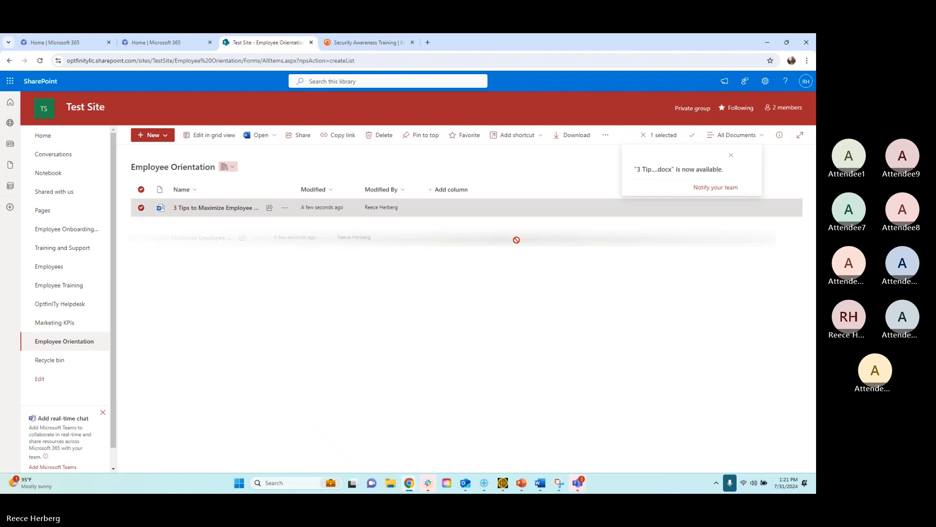
click(247, 299)
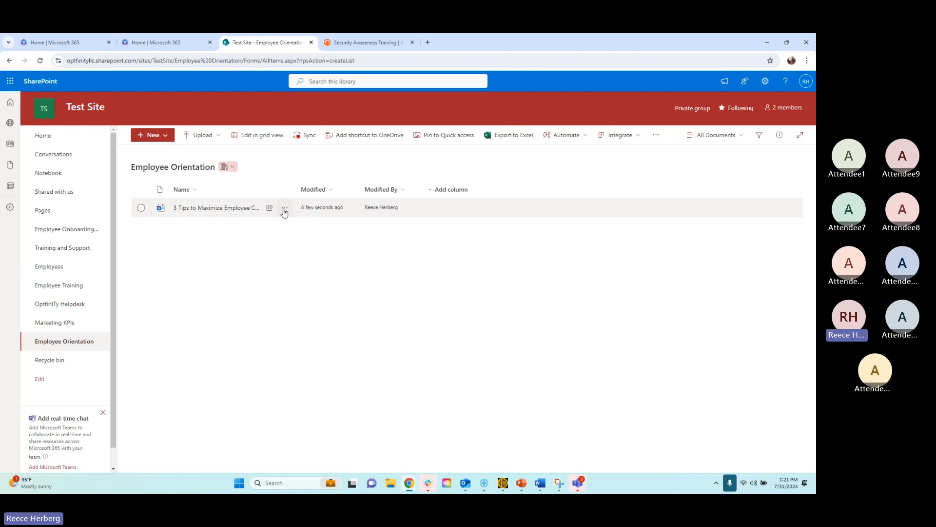
Share the uploaded Word document with two colleagues and send them the invitation without a message.
click(285, 209)
key(Escape)
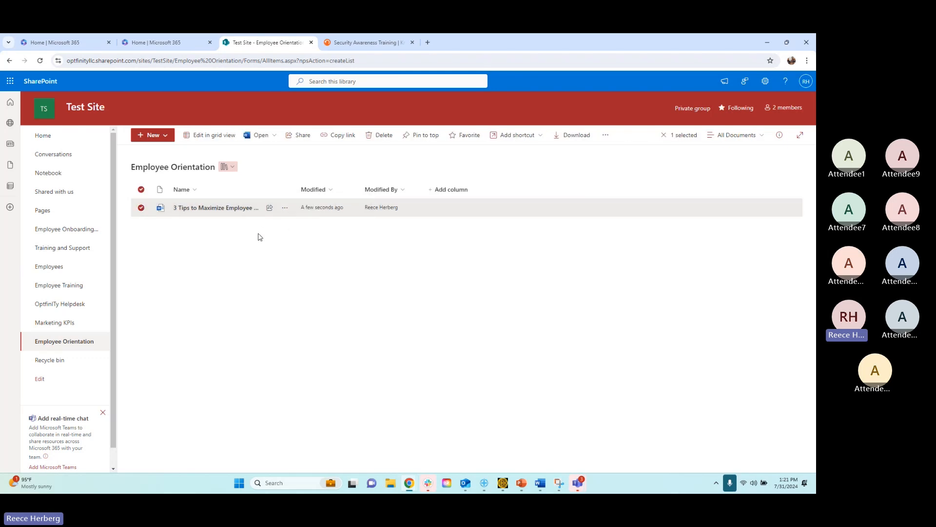
click(285, 209)
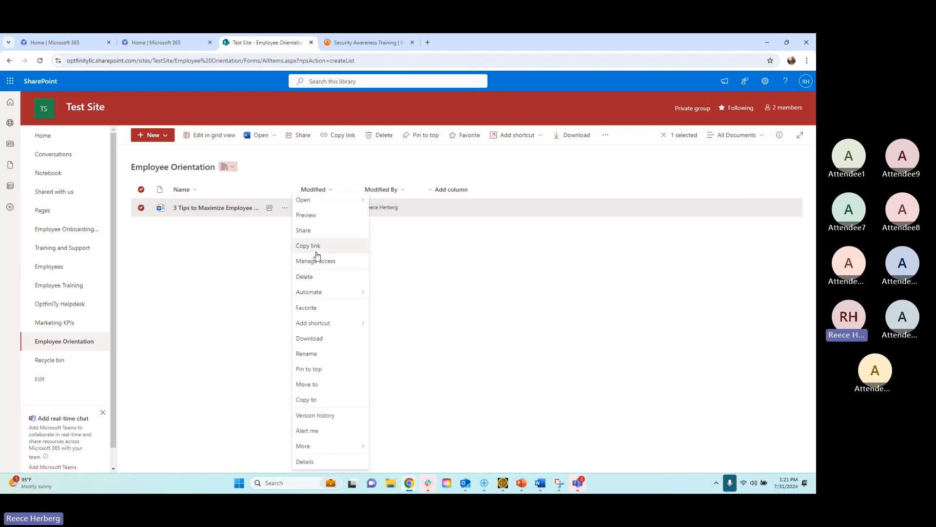
click(321, 236)
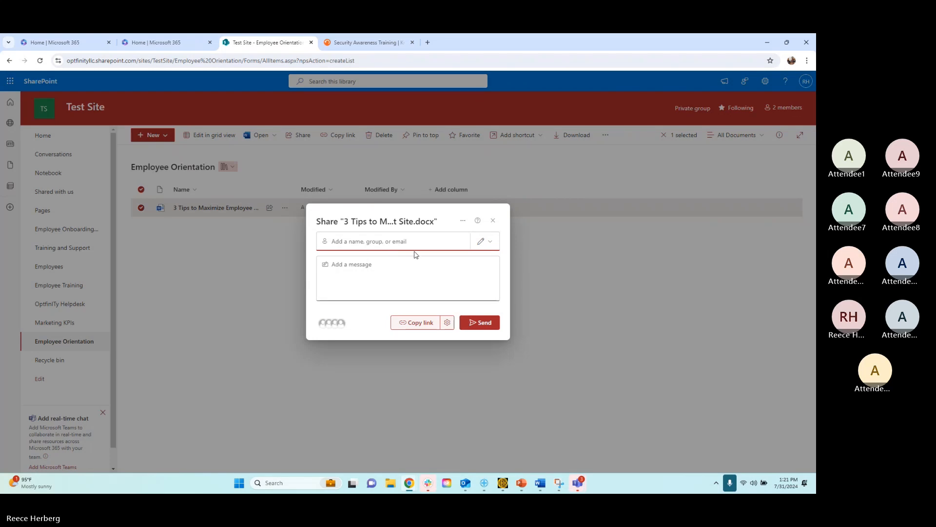
click(421, 241)
text(michaek)
key(BackSpace)
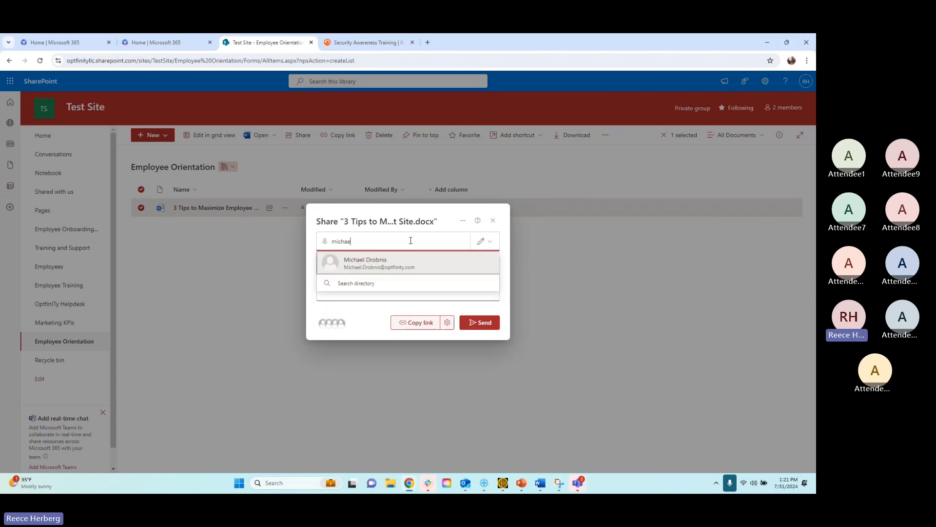
click(394, 269)
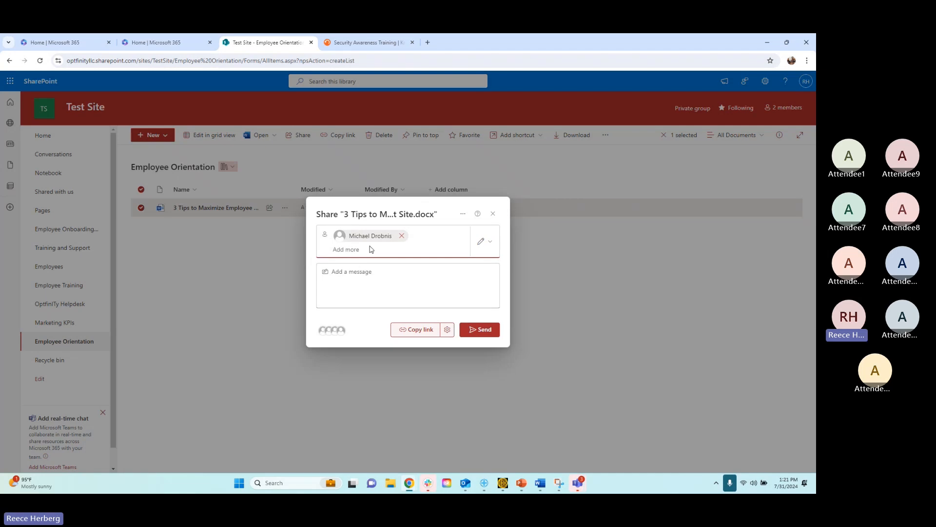
text(jul)
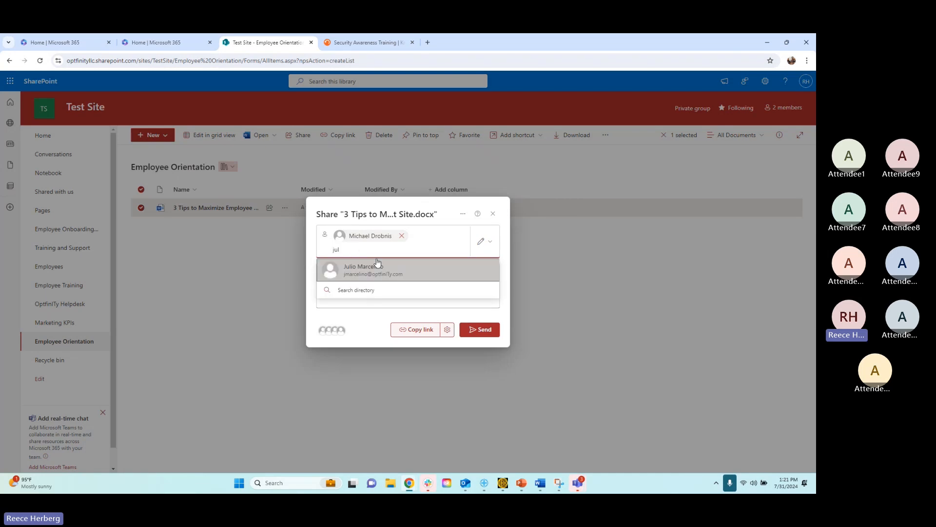
click(379, 268)
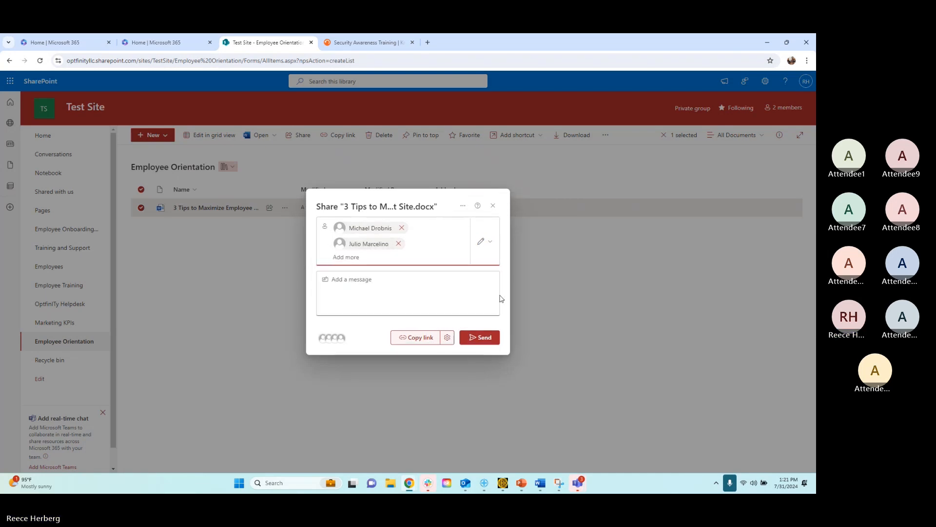
click(479, 337)
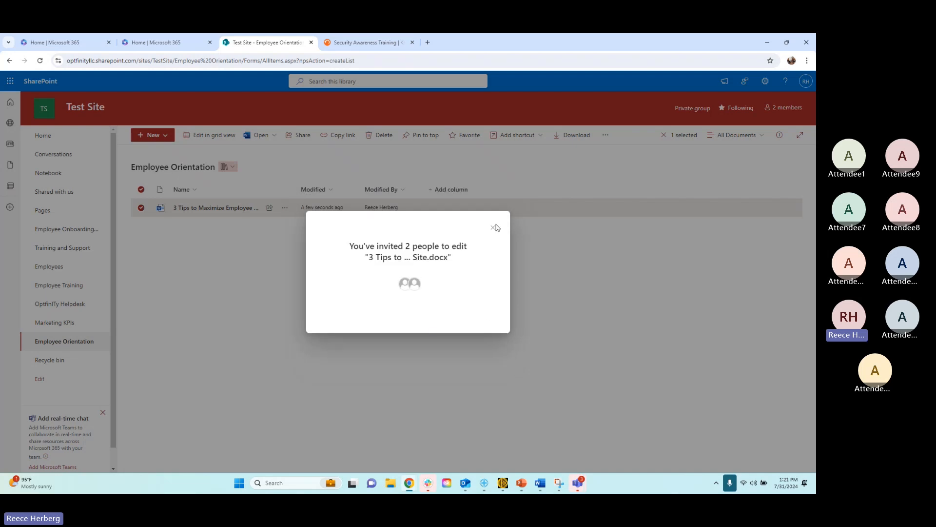
click(494, 227)
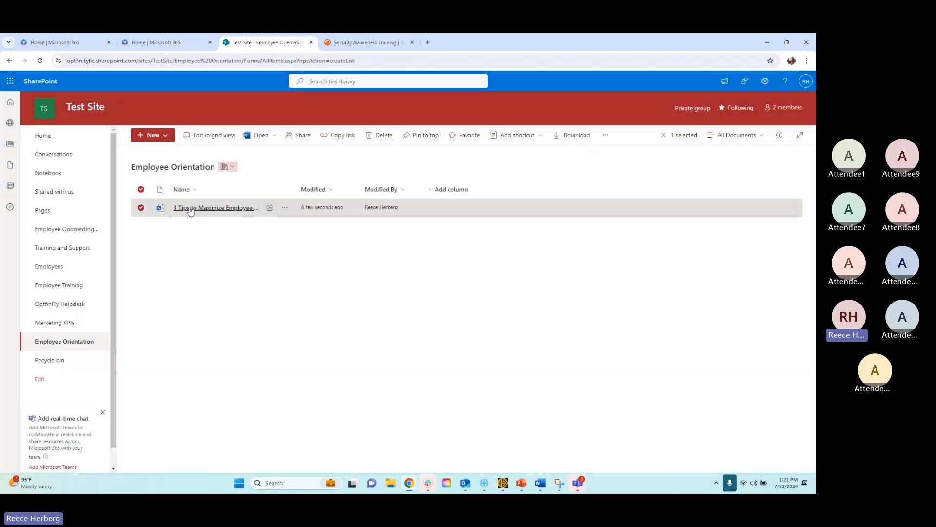
Examine the version history of the uploaded document, without opening the listed version in Word.
click(204, 245)
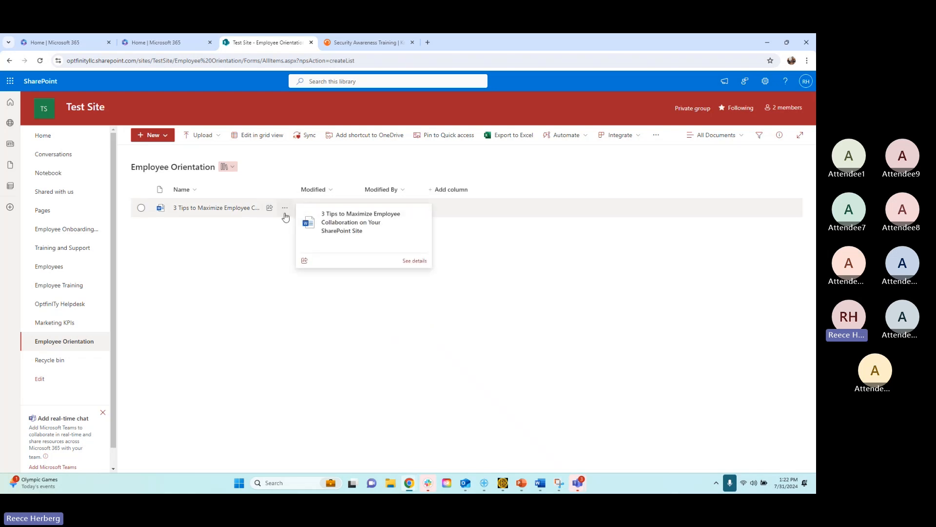
drag(287, 215, 262, 251)
click(262, 252)
click(286, 211)
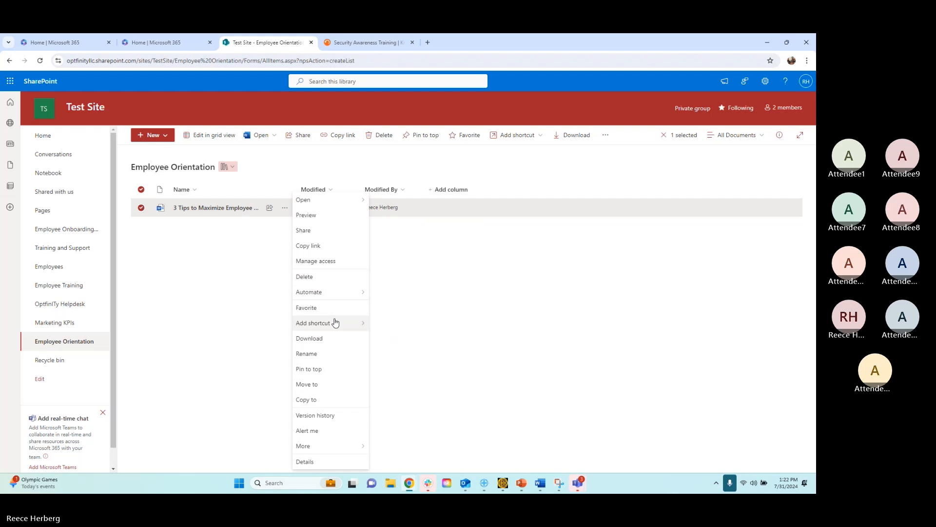
click(324, 416)
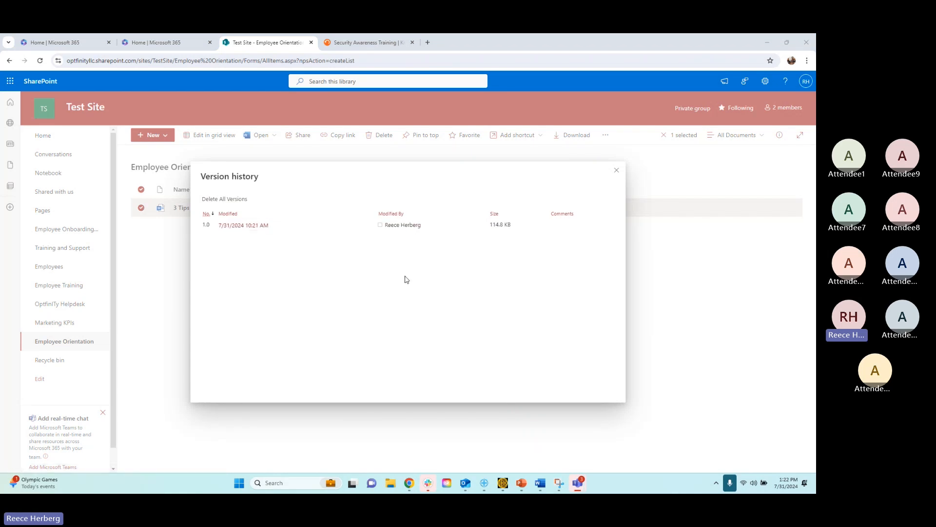
click(240, 226)
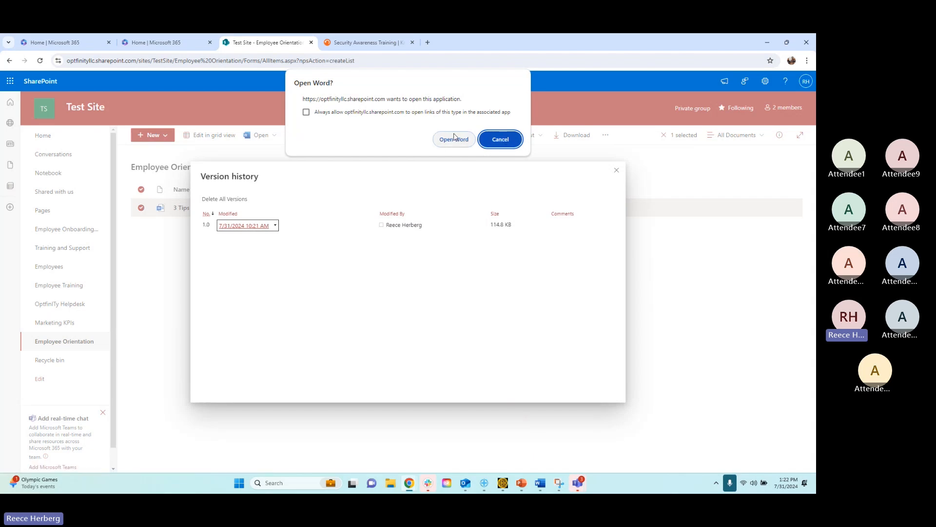
click(501, 138)
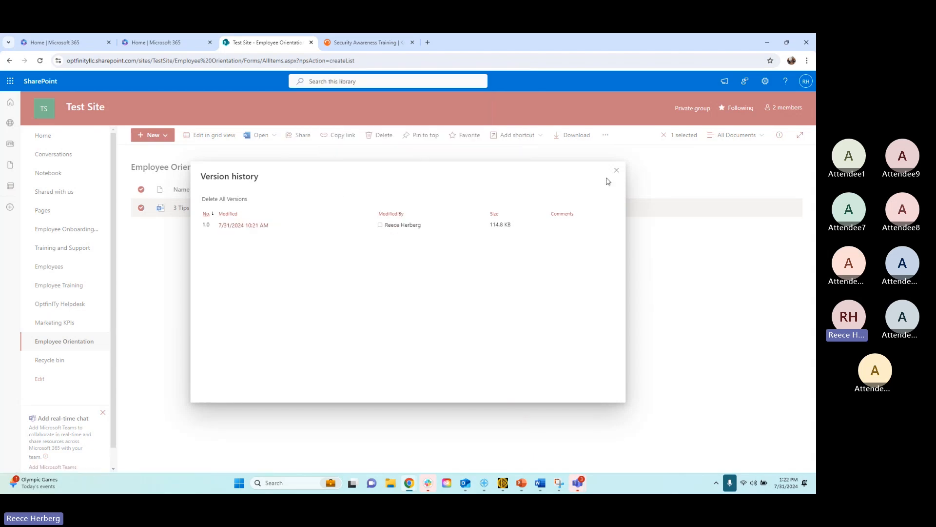
click(616, 170)
click(552, 302)
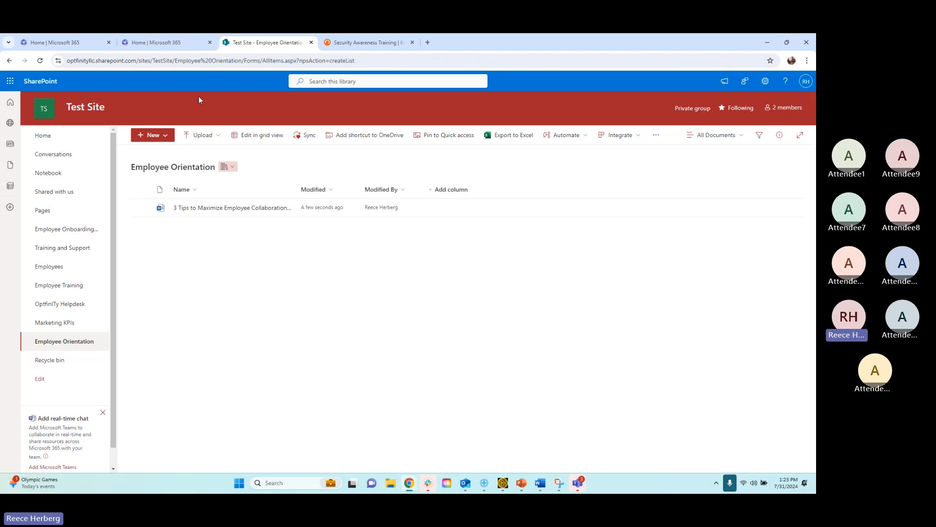
Start a new Choice column named "Progress" in the Employee Orientation library.
click(437, 191)
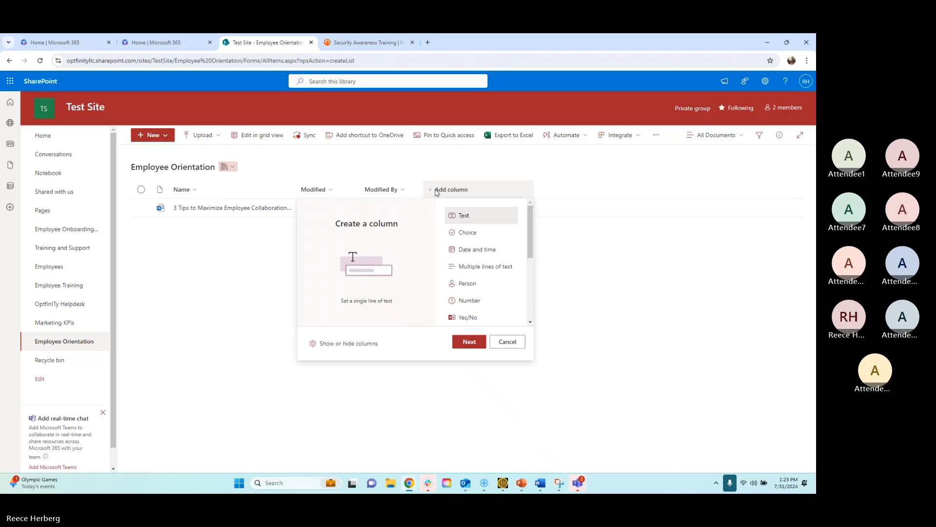
click(483, 233)
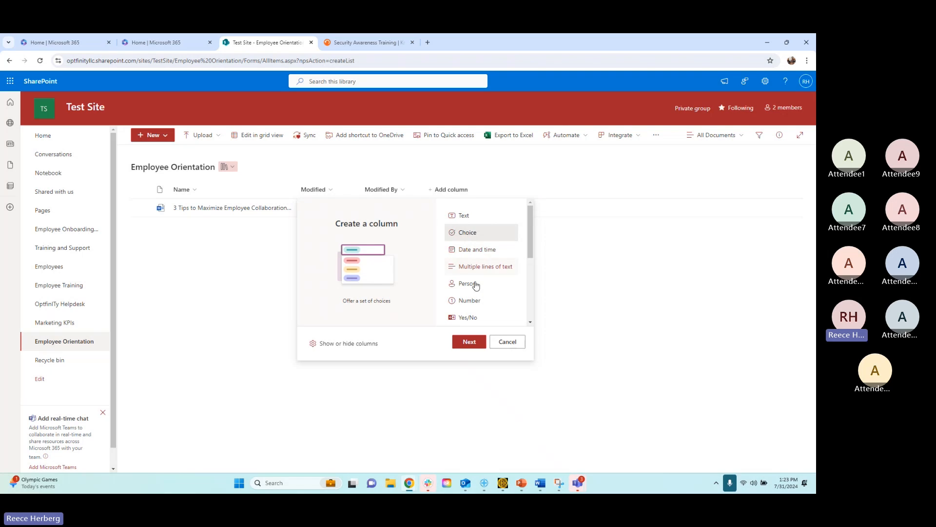
click(469, 342)
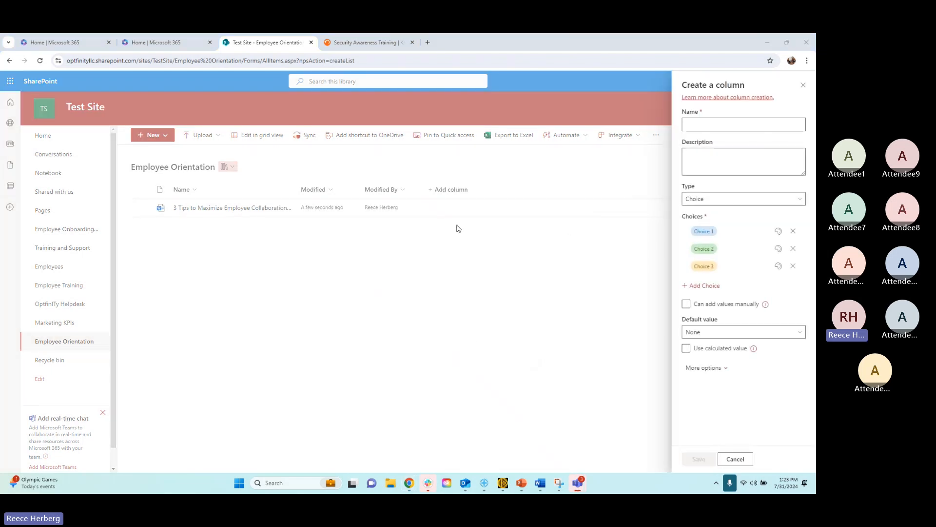
click(718, 124)
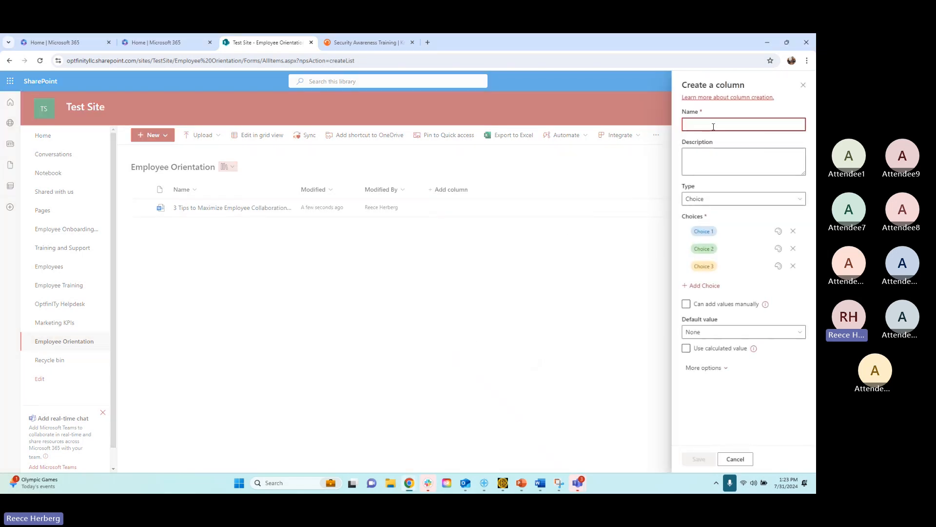
text(Progress)
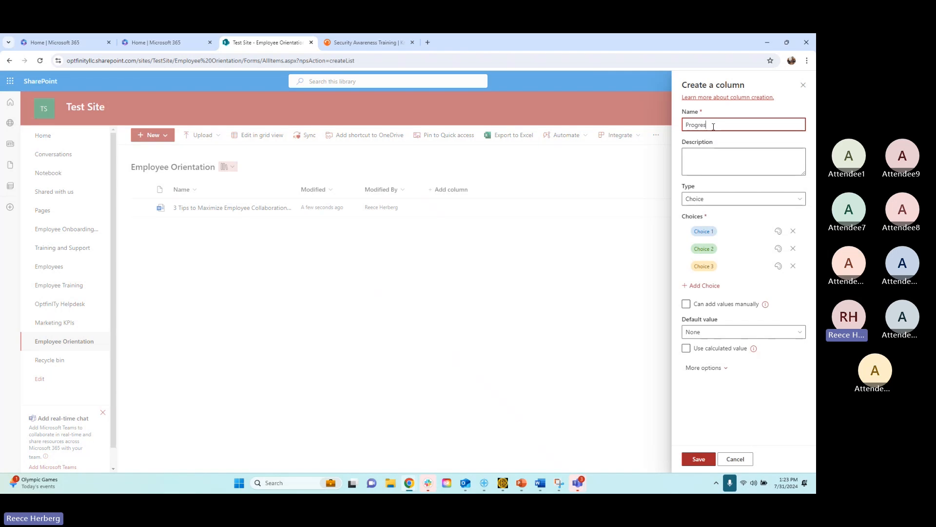
click(720, 198)
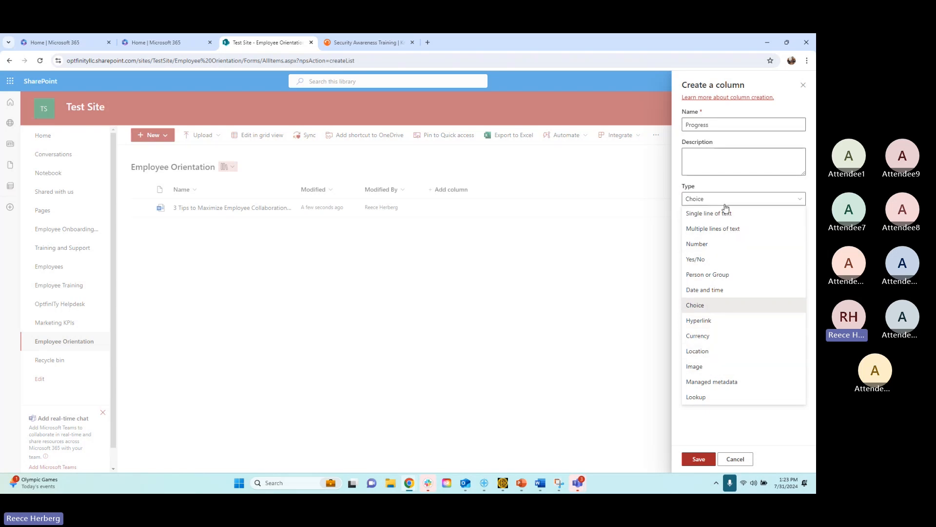
click(719, 311)
Name the column's three choices "Done", "In Progress" and "Overdue", and save the column.
click(706, 232)
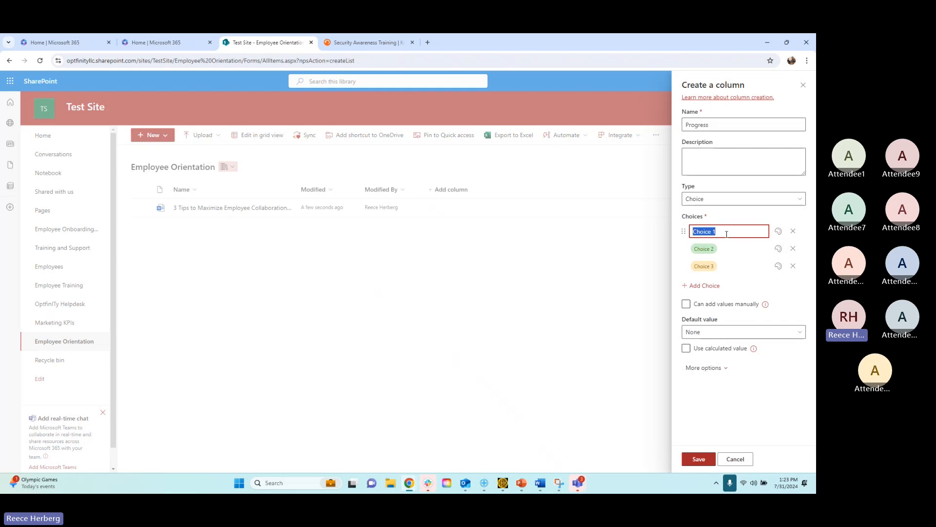
text(Done)
click(724, 248)
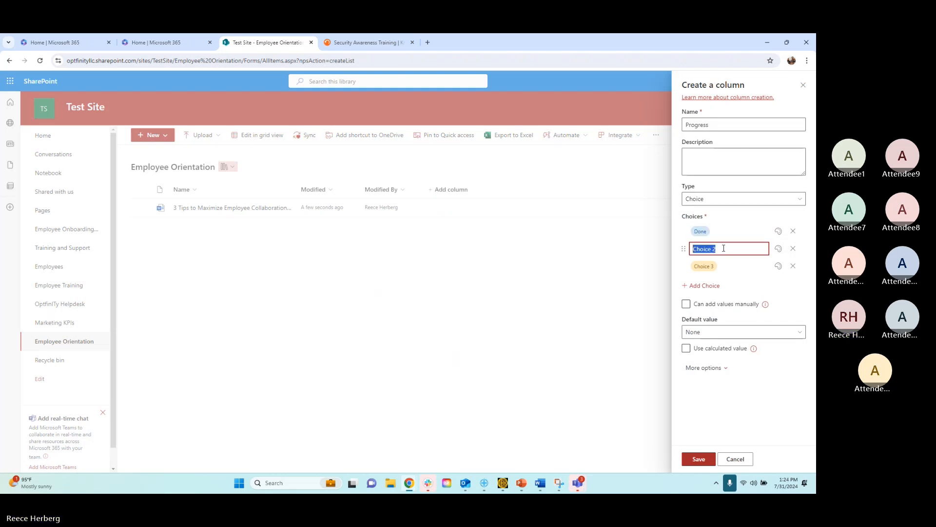
text(In Progress)
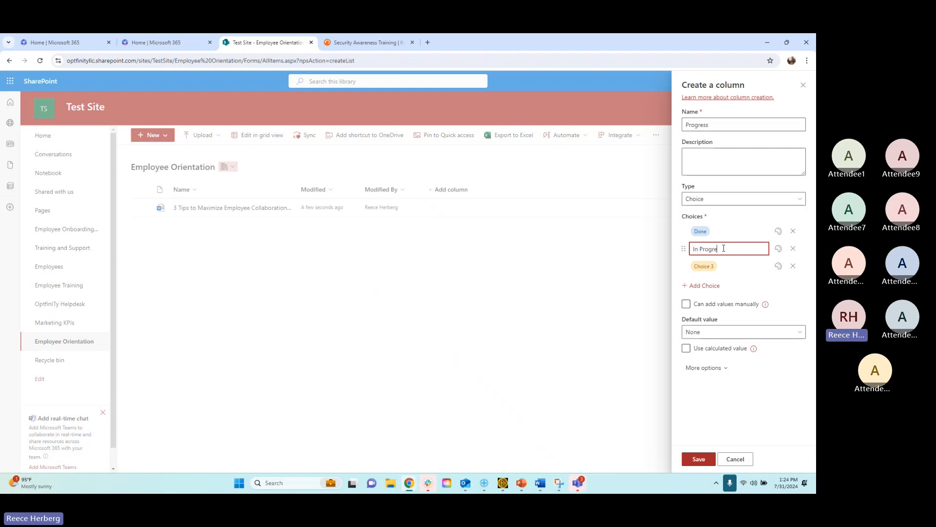
click(723, 266)
text(O)
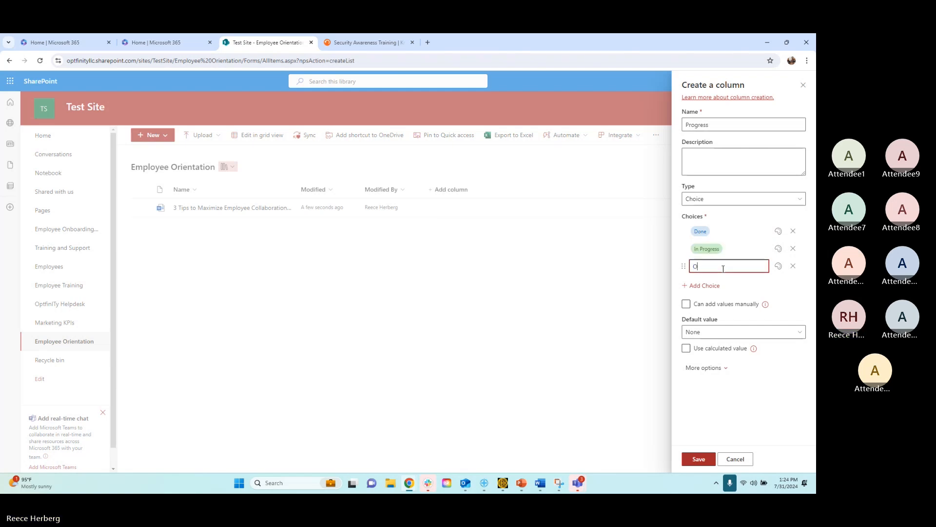
text(verdue)
click(771, 383)
click(690, 461)
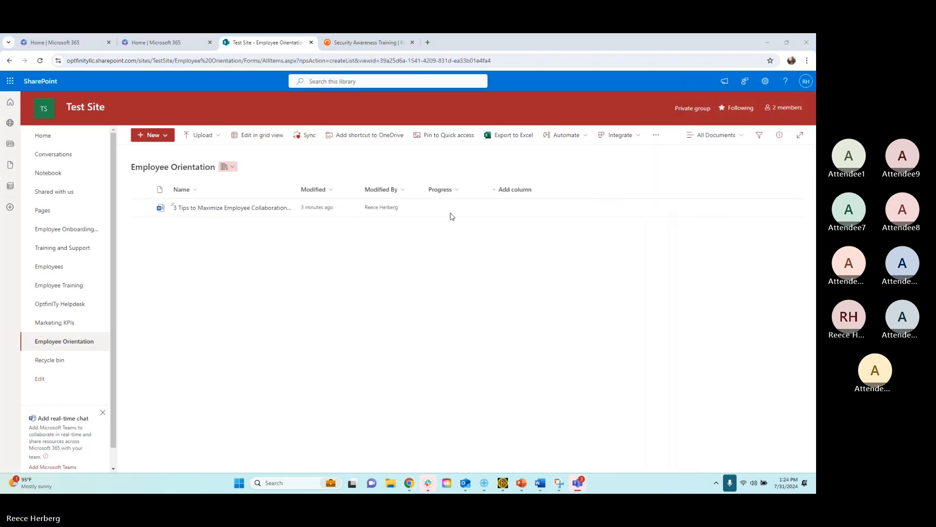
Set the uploaded document's Progress value to In Progress in grid view and return to the normal library view.
click(246, 139)
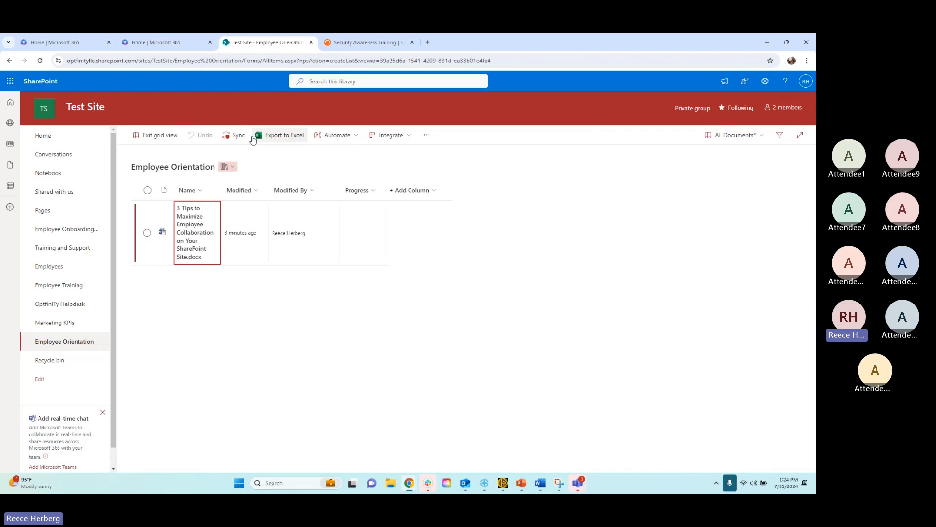
click(362, 195)
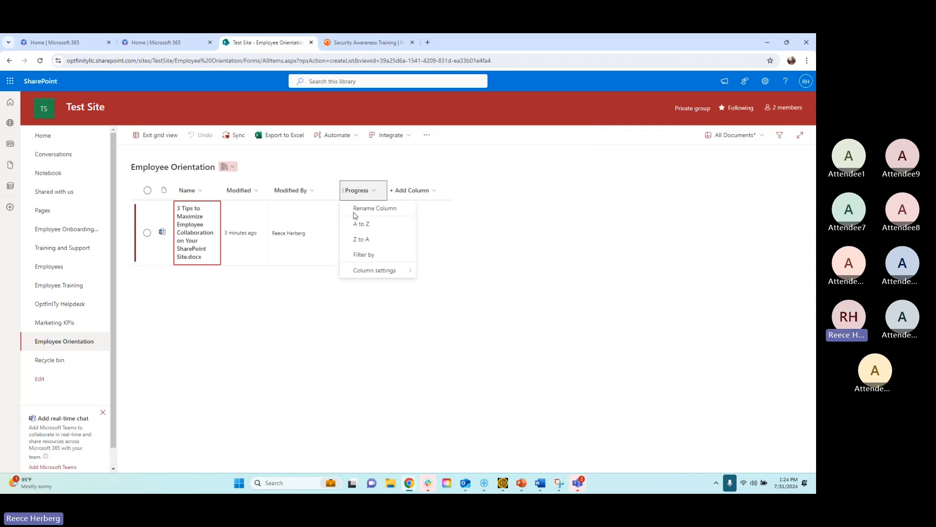
click(327, 316)
click(373, 224)
click(367, 225)
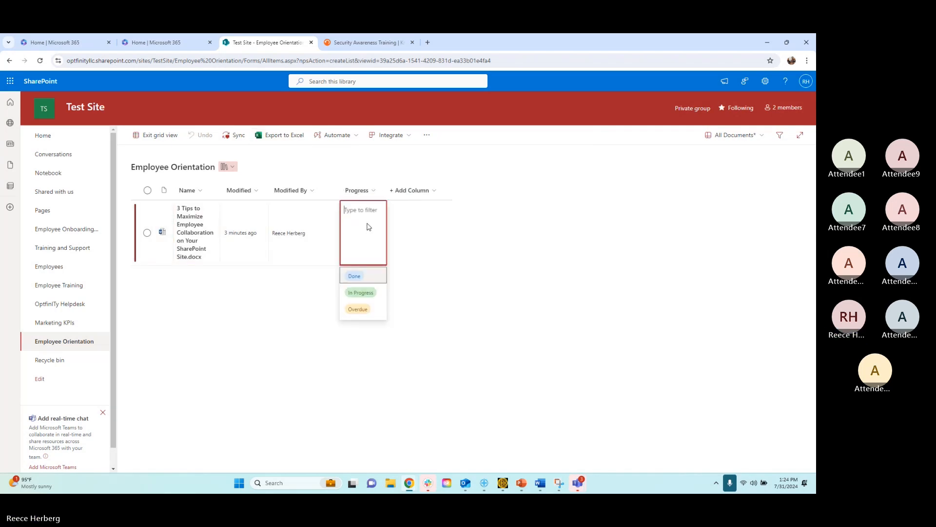
click(360, 294)
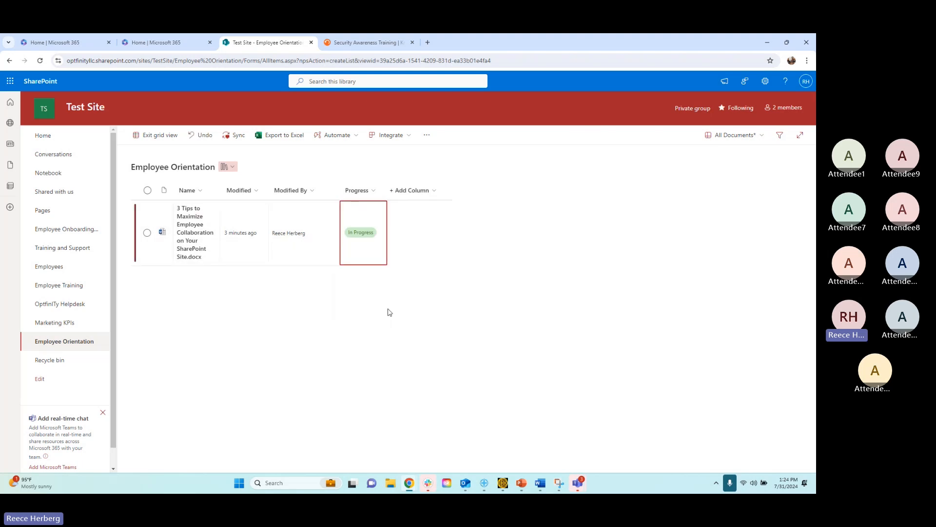
click(156, 135)
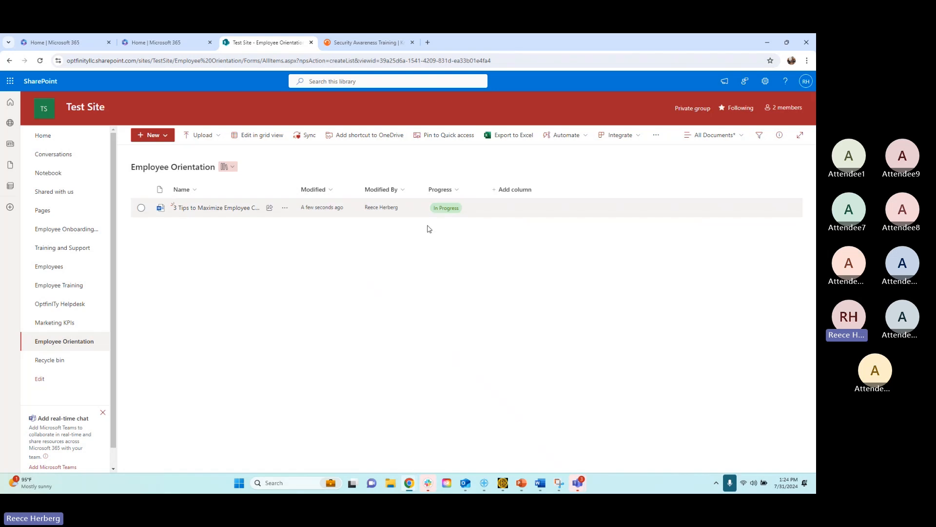
Start an automation rule from the uploaded document that notifies someone when a new file is added.
click(284, 209)
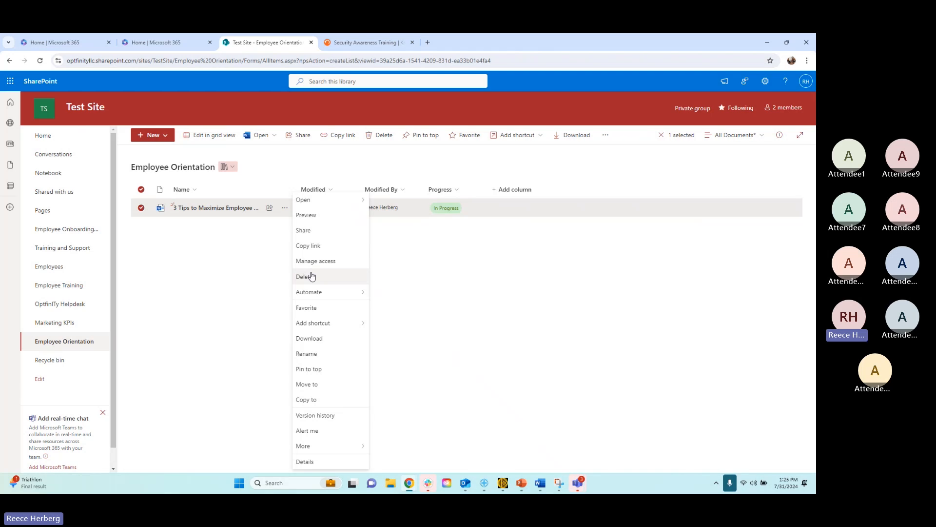
click(257, 240)
click(284, 208)
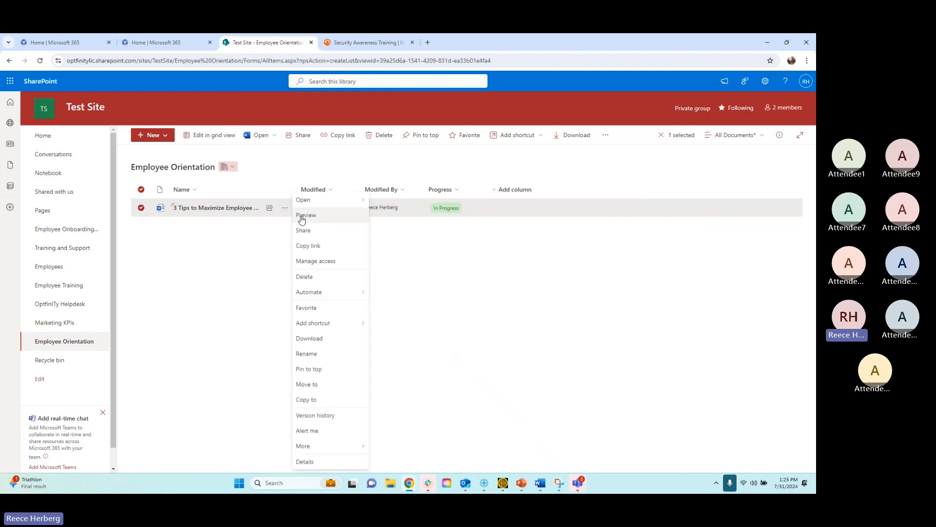
mouse_move(330, 299)
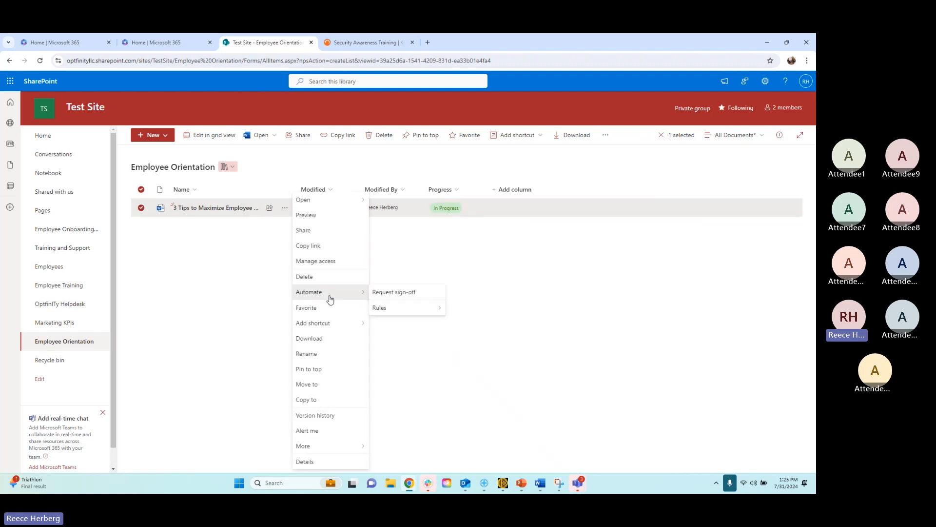
mouse_move(389, 308)
click(458, 307)
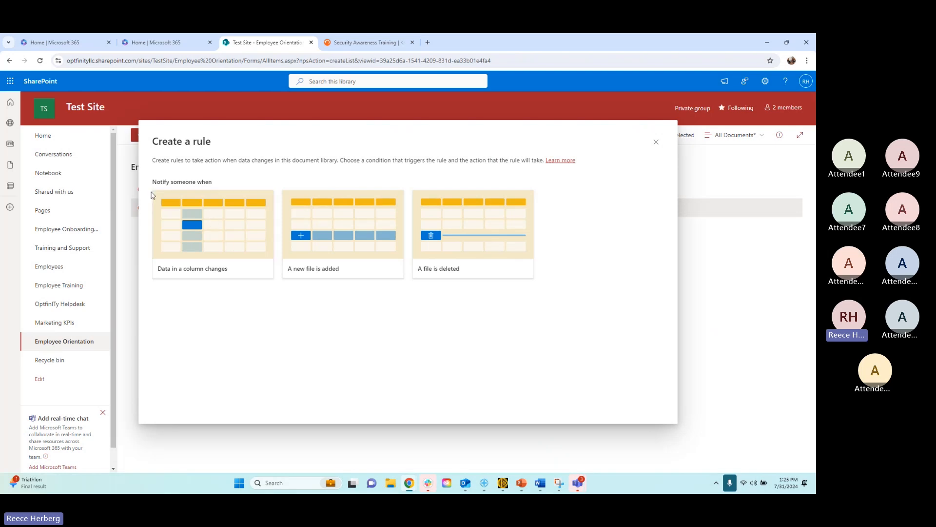
click(327, 249)
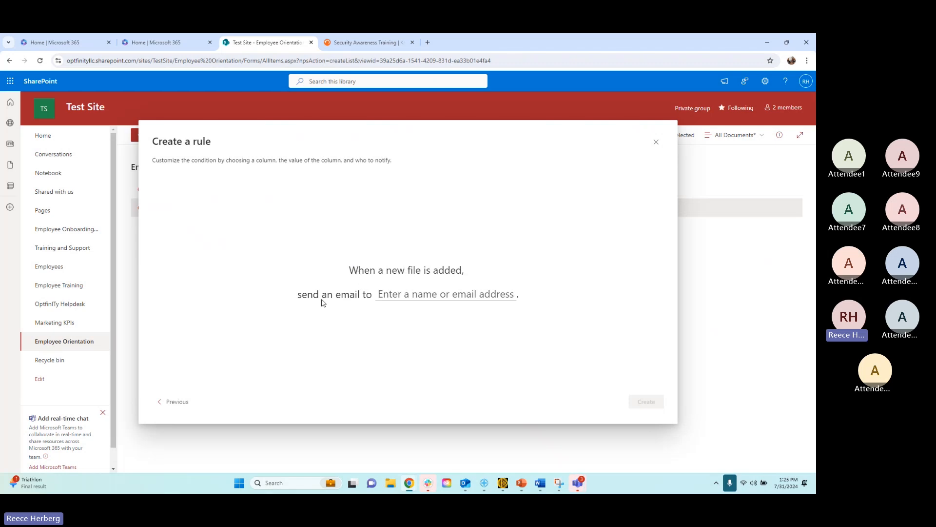
Try Created By, Modified By and Me as the rule's email recipient, and discard the rule without creating it.
click(402, 294)
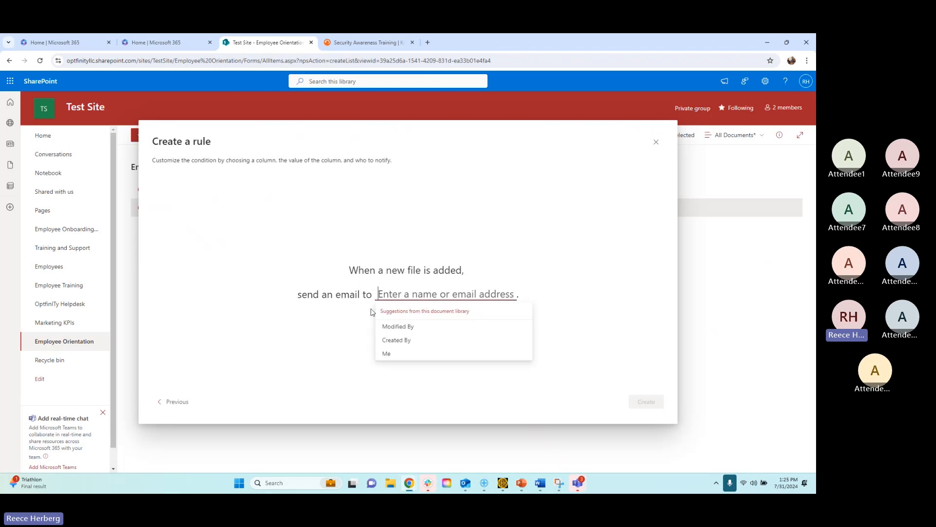
click(396, 341)
click(446, 298)
click(436, 325)
click(437, 297)
click(425, 354)
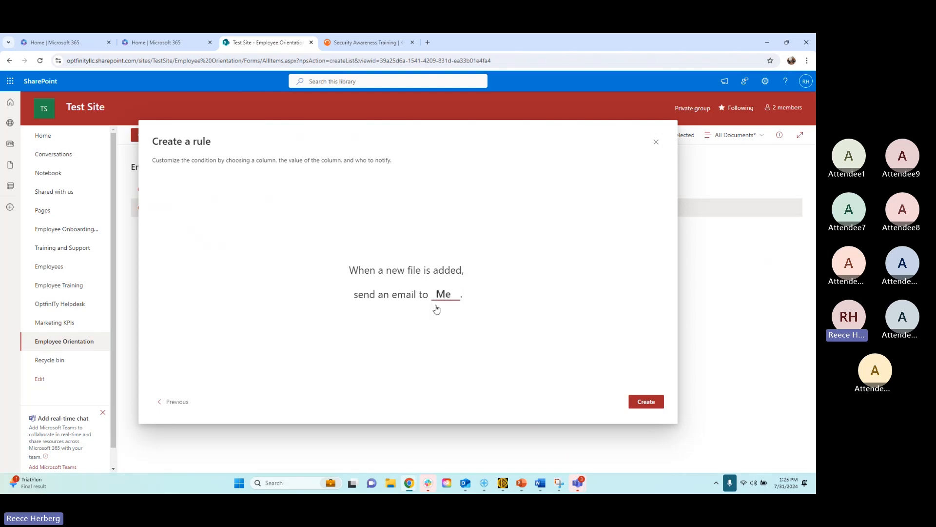
click(656, 142)
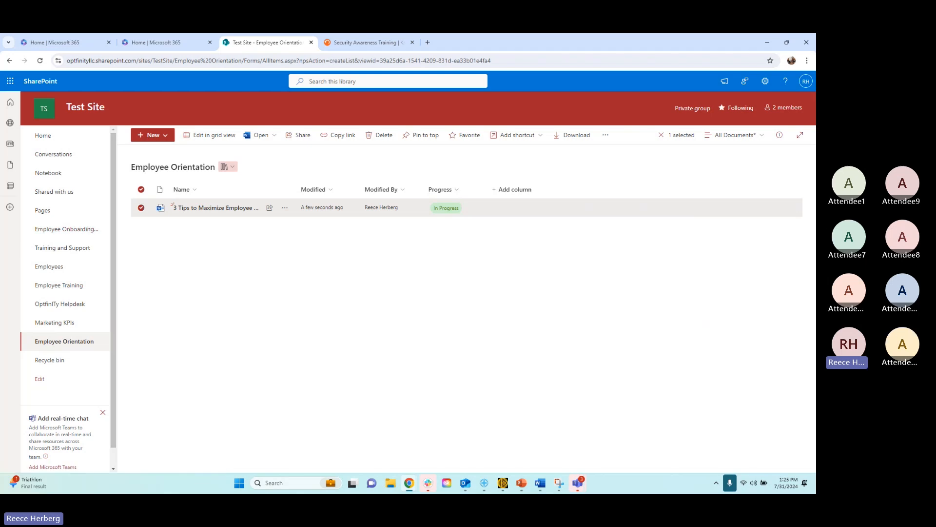
Go to the home page of the Test Site.
key(alt+Tab)
click(61, 143)
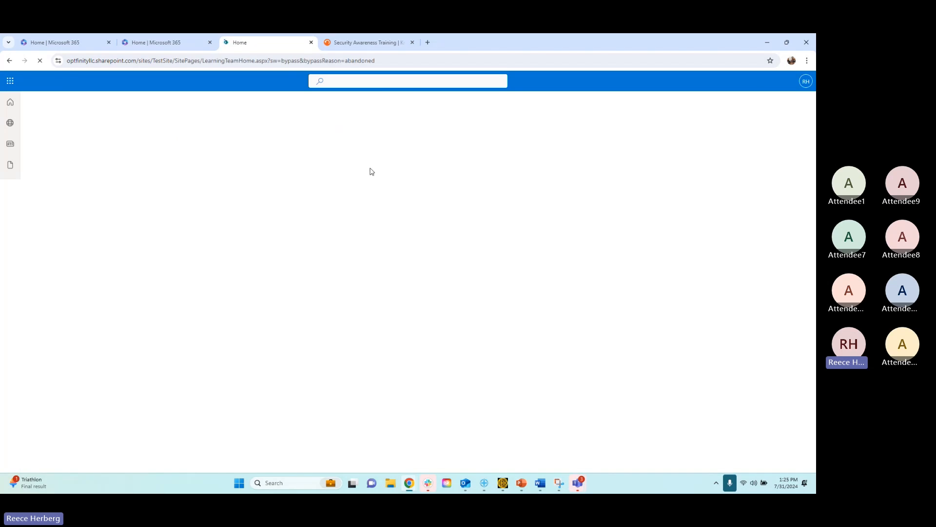